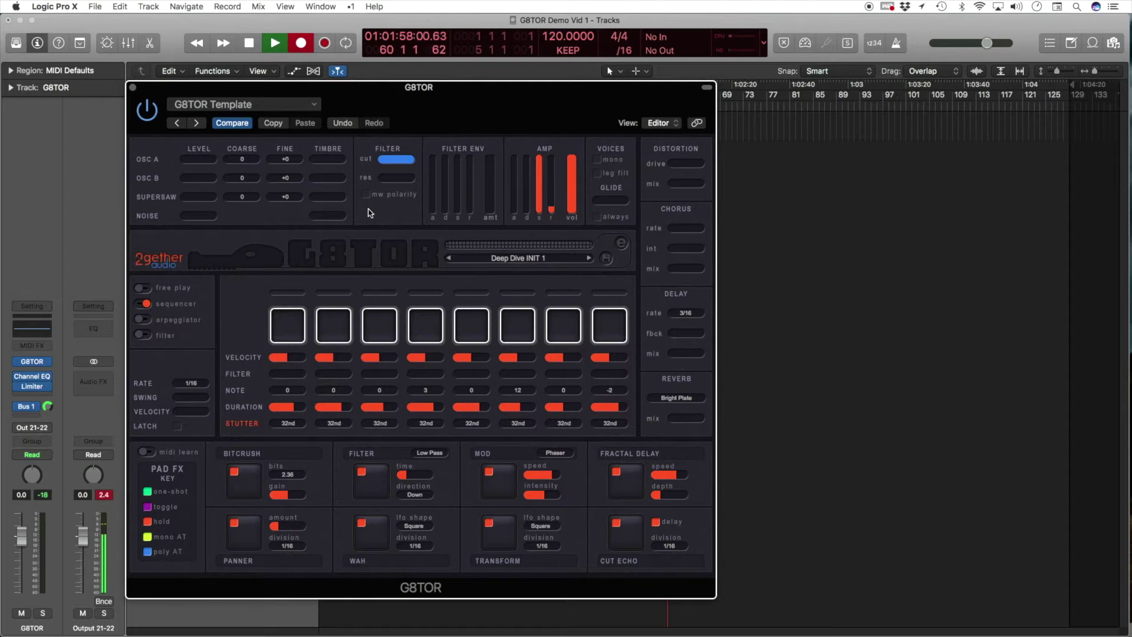
Step: Switch G8TOR to free play, then try OSC A's level and coarse tuning and OSC B's timbre
{"action": "left_click", "coordinate": [144, 288]}
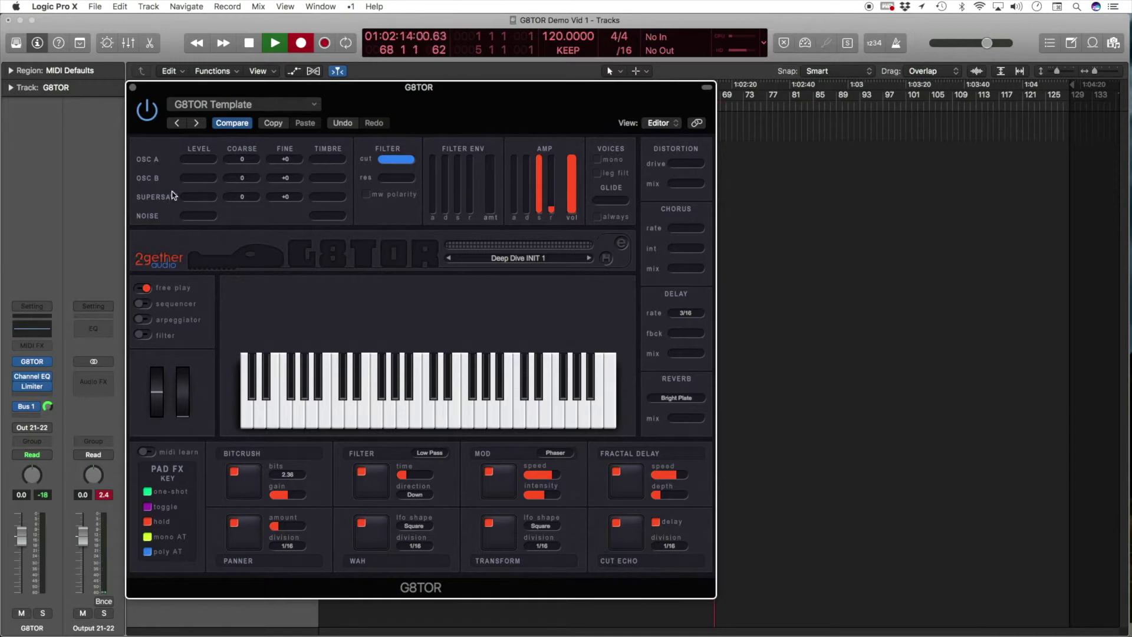
{"action": "left_click_drag", "start_coordinate": [186, 163], "coordinate": [156, 160]}
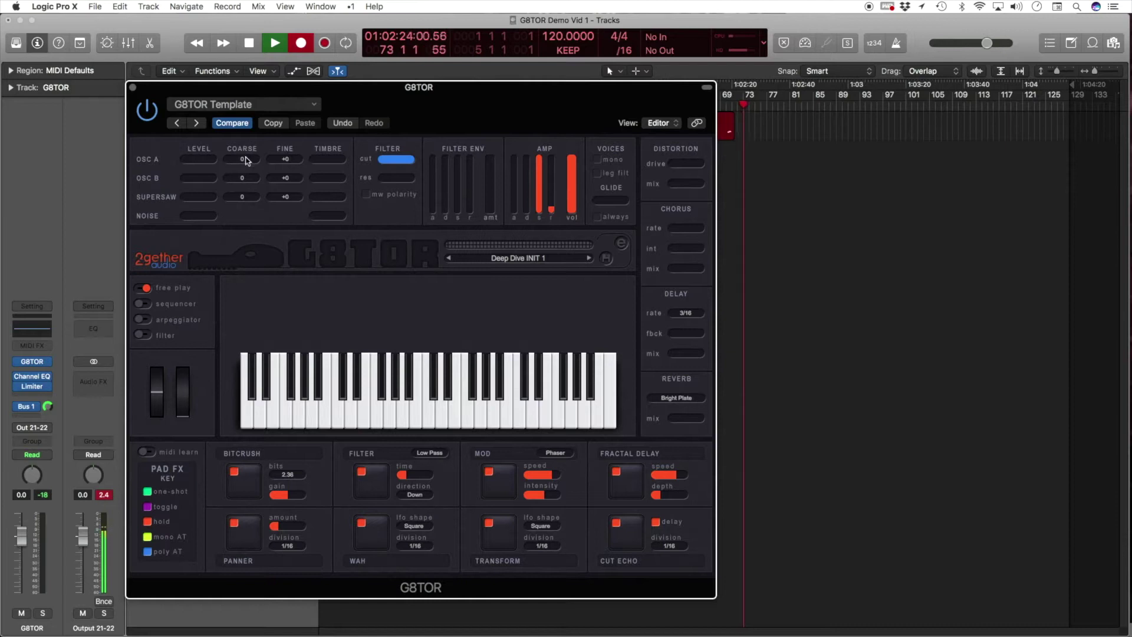
{"action": "left_click_drag", "start_coordinate": [248, 158], "coordinate": [302, 164]}
{"action": "left_click", "coordinate": [339, 182]}
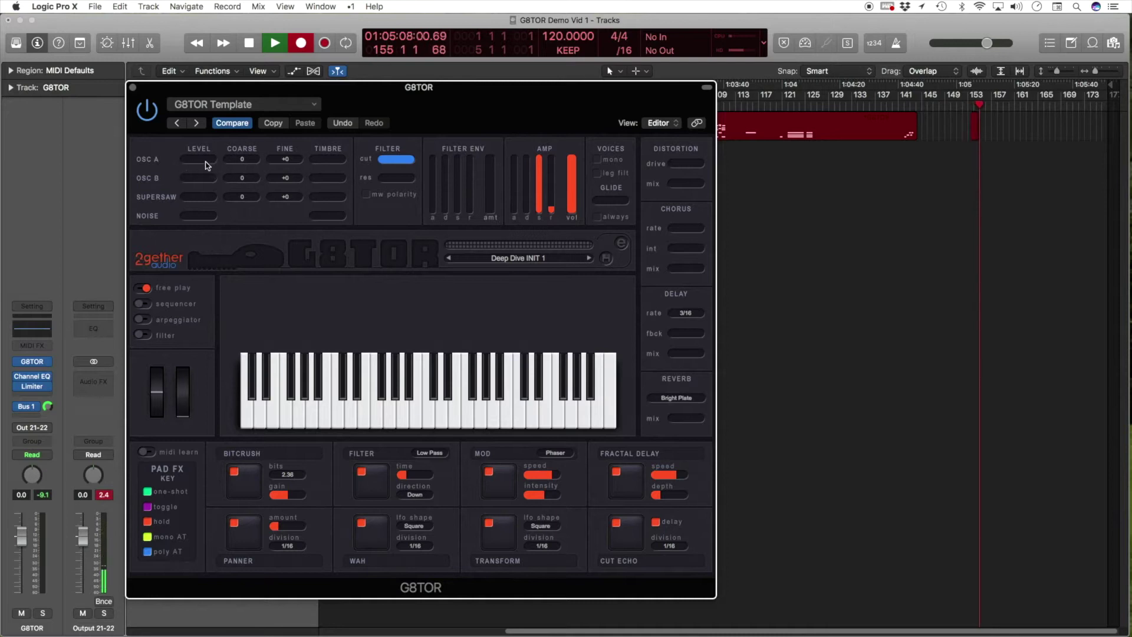
Step: Audition OSC A at full level and timbre, then silence it and sweep OSC B's timbre
{"action": "left_click_drag", "start_coordinate": [207, 160], "coordinate": [218, 159]}
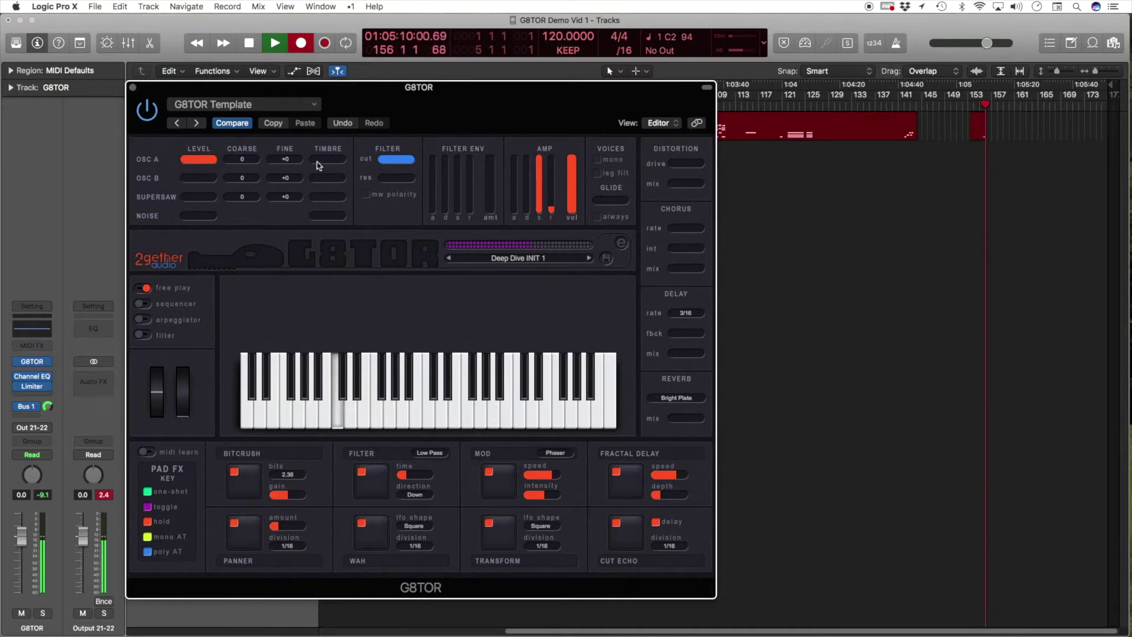
{"action": "left_click_drag", "start_coordinate": [313, 159], "coordinate": [290, 171]}
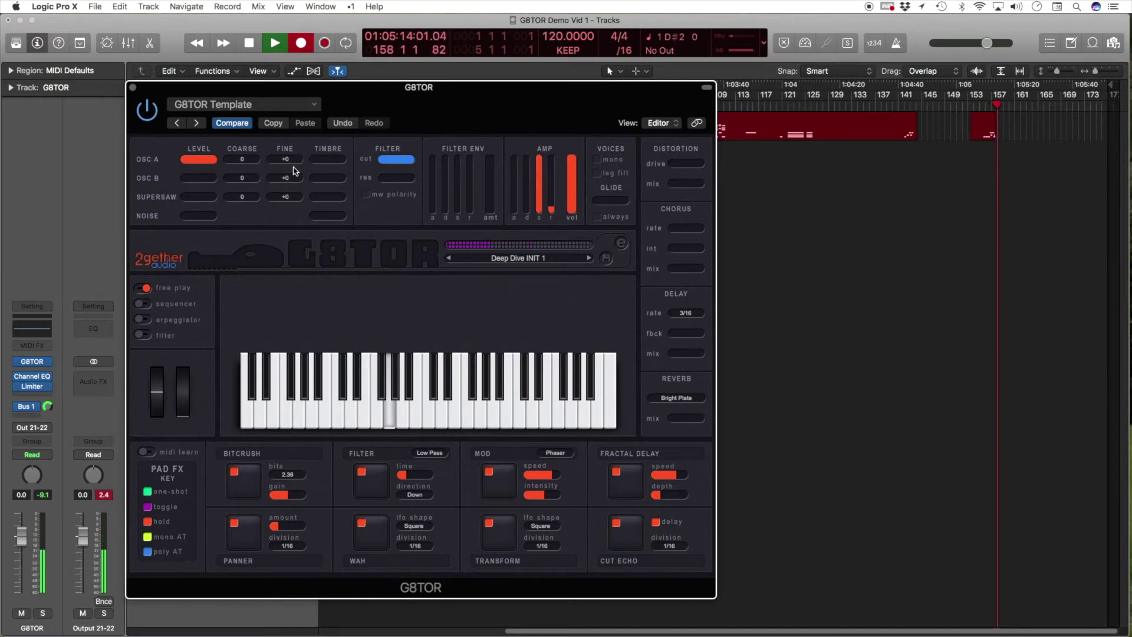
{"action": "left_click_drag", "start_coordinate": [217, 160], "coordinate": [241, 180]}
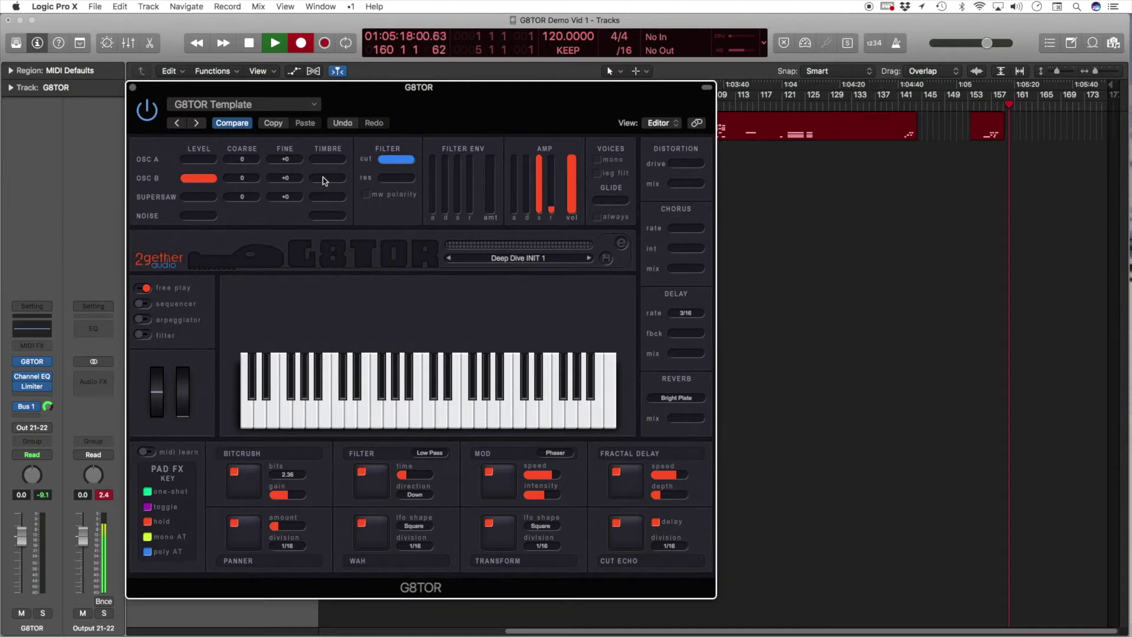
{"action": "left_click_drag", "start_coordinate": [325, 181], "coordinate": [298, 183]}
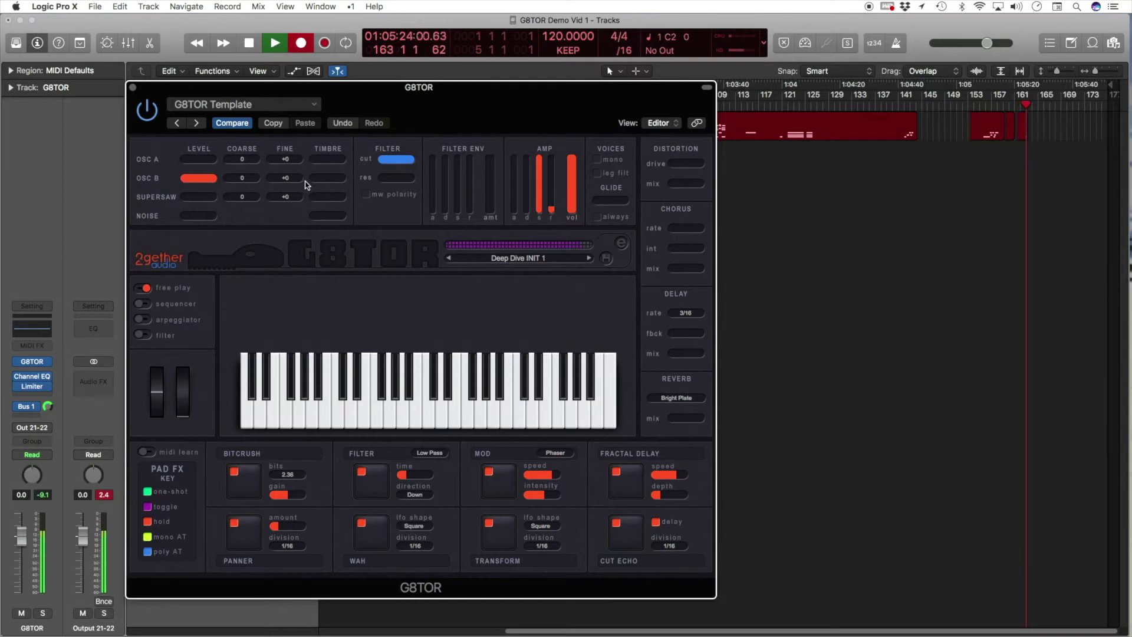
{"action": "mouse_move", "coordinate": [306, 184]}
{"action": "left_mouse_down"}
{"action": "mouse_move", "coordinate": [342, 185]}
{"action": "mouse_move", "coordinate": [309, 188]}
{"action": "left_mouse_up"}
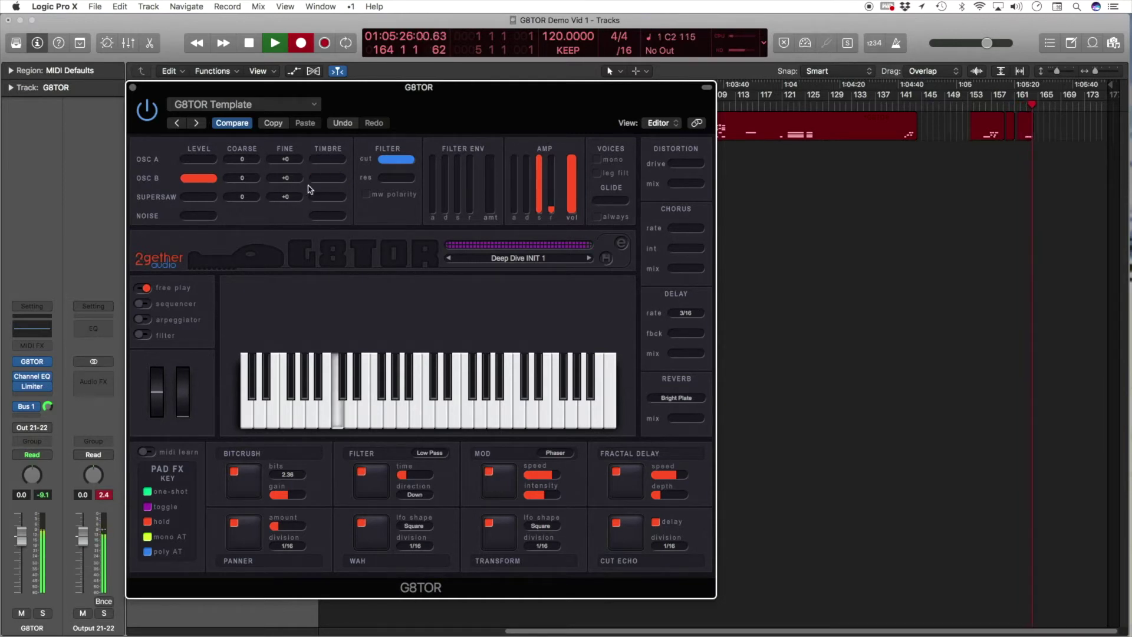
Step: Try the supersaw and noise levels and timbres, then zero them and bring OSC B's level back up
{"action": "left_click_drag", "start_coordinate": [206, 178], "coordinate": [229, 198]}
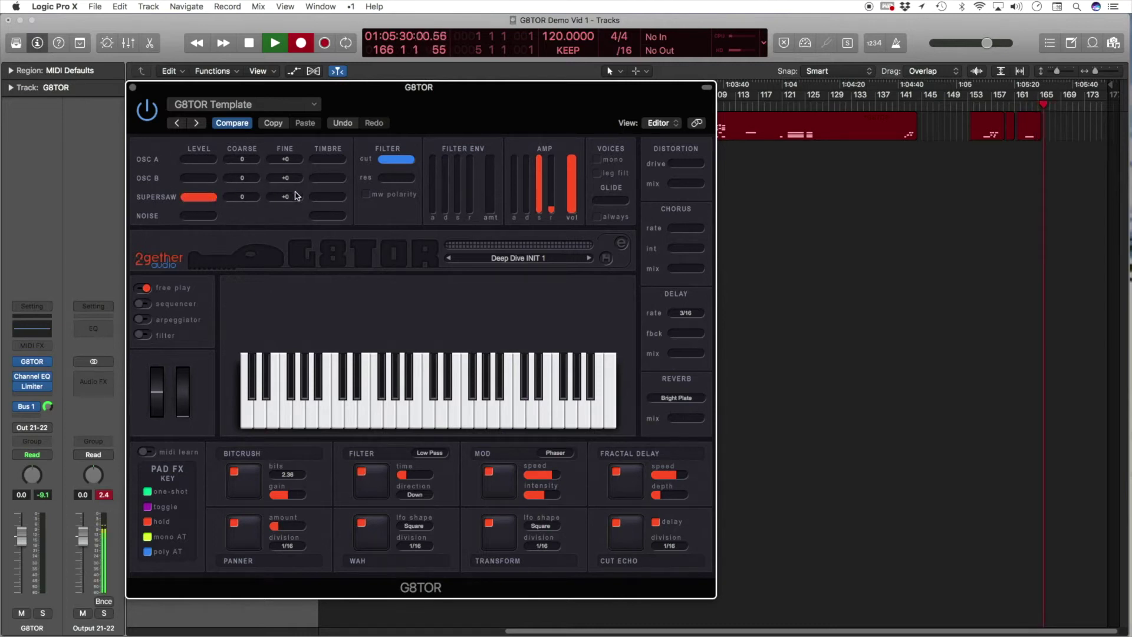
{"action": "left_click_drag", "start_coordinate": [321, 201], "coordinate": [337, 198]}
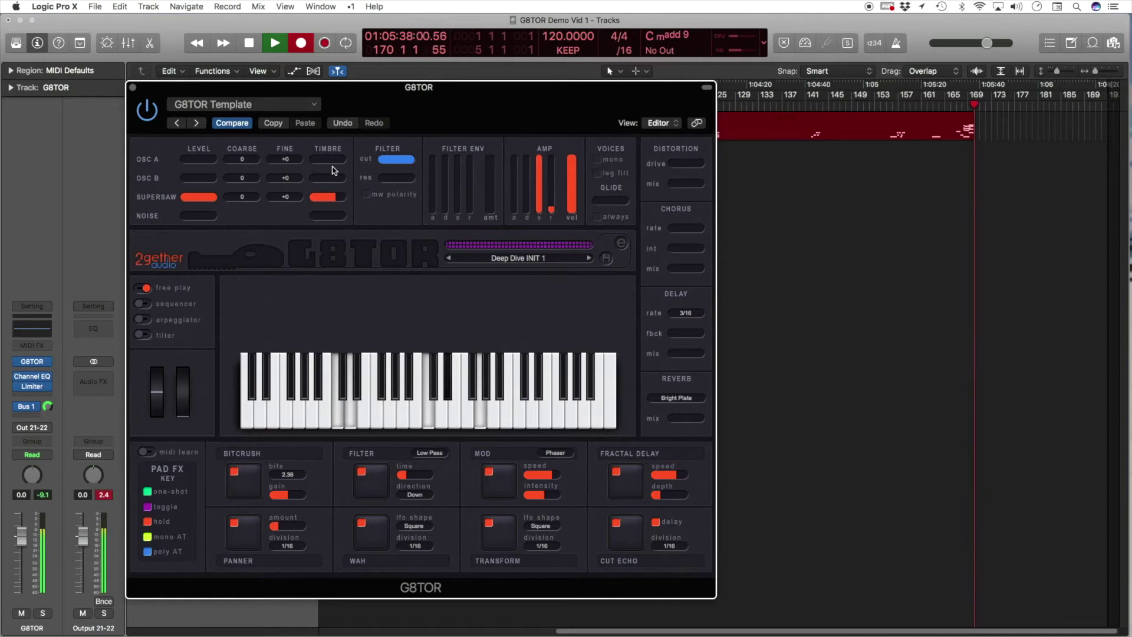
{"action": "left_click_drag", "start_coordinate": [209, 198], "coordinate": [177, 198]}
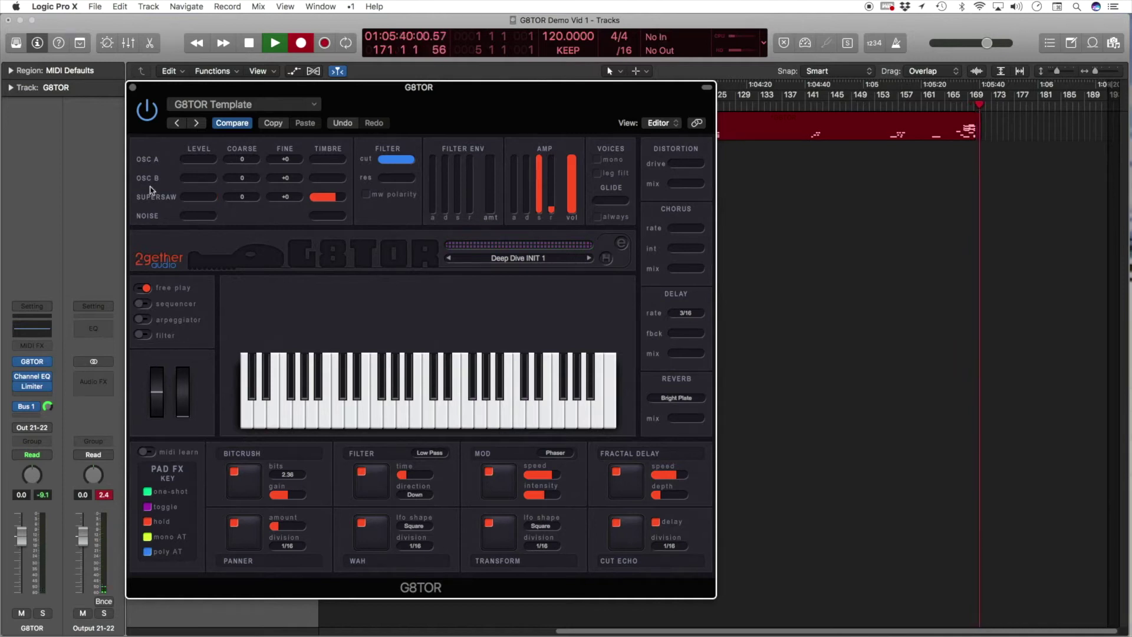
{"action": "left_click_drag", "start_coordinate": [320, 199], "coordinate": [217, 216]}
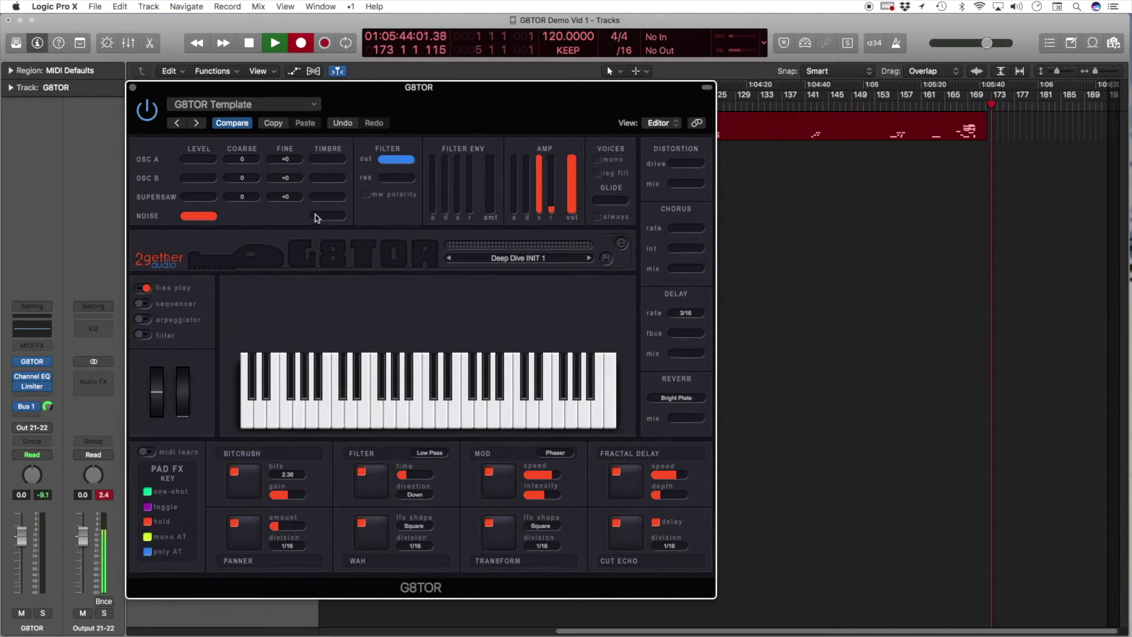
{"action": "left_click_drag", "start_coordinate": [314, 217], "coordinate": [291, 220]}
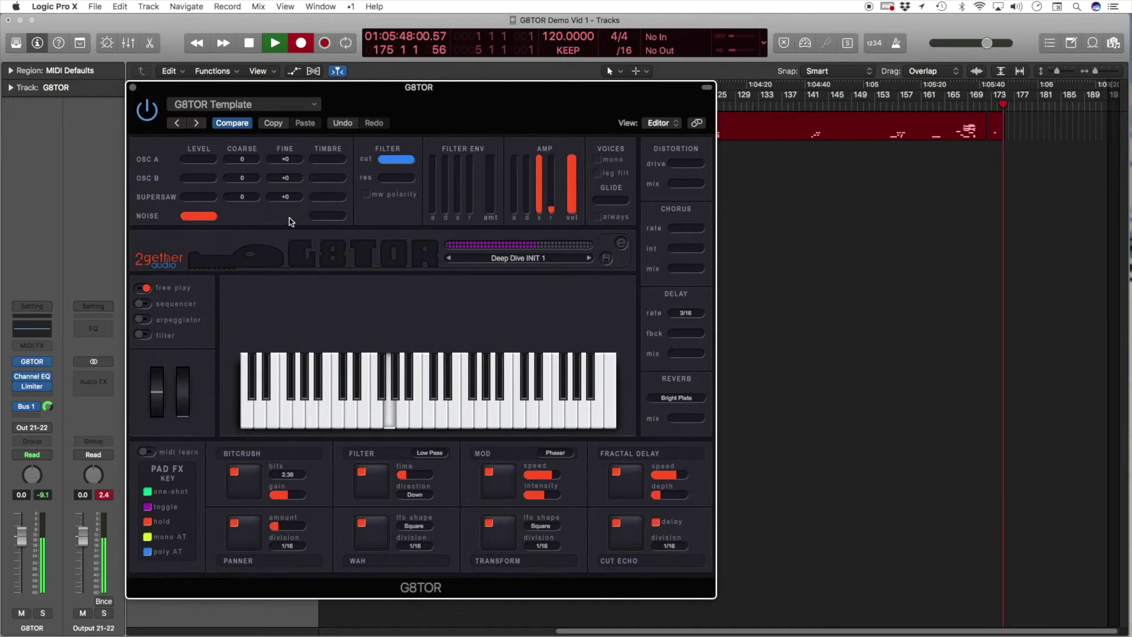
{"action": "left_click_drag", "start_coordinate": [185, 215], "coordinate": [143, 227]}
{"action": "left_click", "coordinate": [216, 178]}
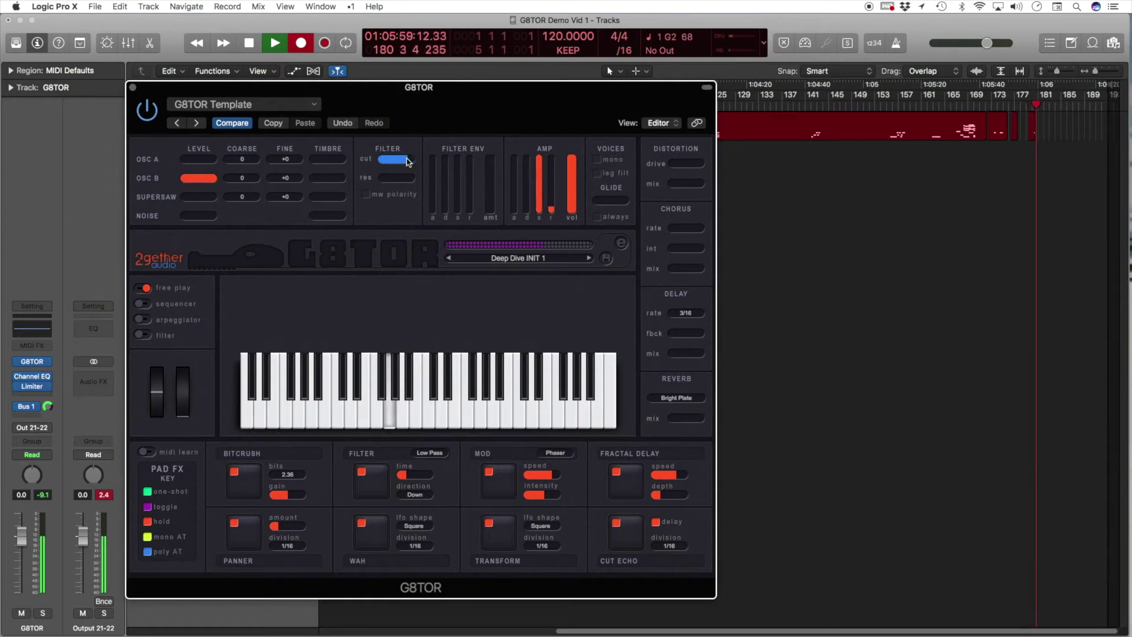
Step: Lower the filter cutoff, add resonance, enable mod-wheel polarity, and move the mod wheel
{"action": "mouse_move", "coordinate": [407, 162]}
{"action": "left_mouse_down"}
{"action": "mouse_move", "coordinate": [387, 160]}
{"action": "mouse_move", "coordinate": [405, 180]}
{"action": "mouse_move", "coordinate": [400, 166]}
{"action": "left_mouse_up"}
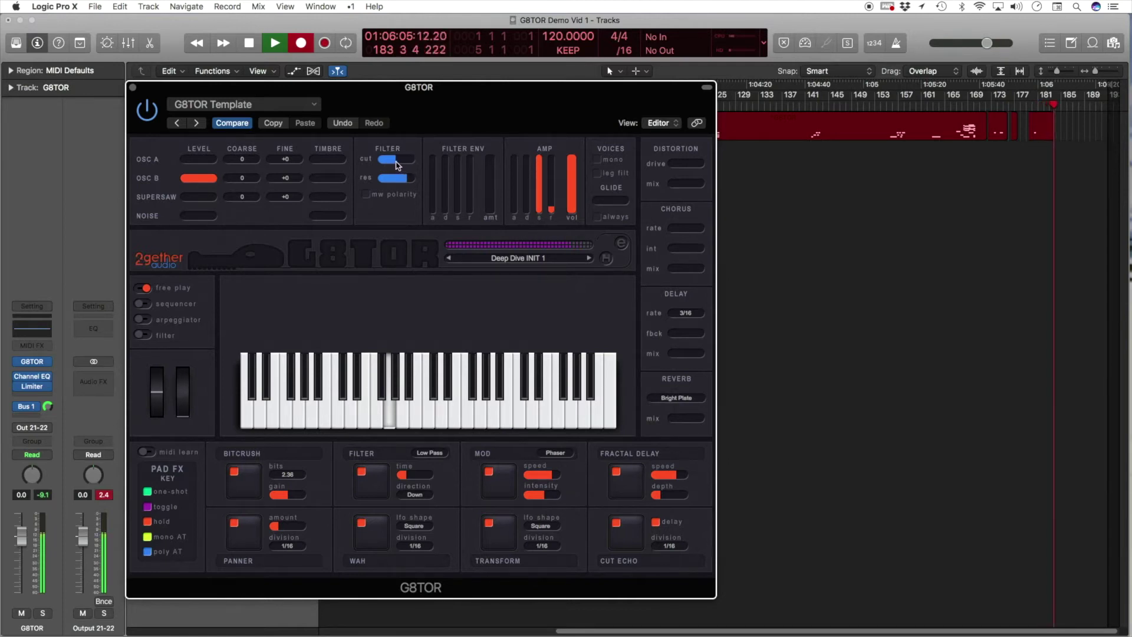
{"action": "left_click", "coordinate": [367, 195]}
{"action": "left_click", "coordinate": [368, 197]}
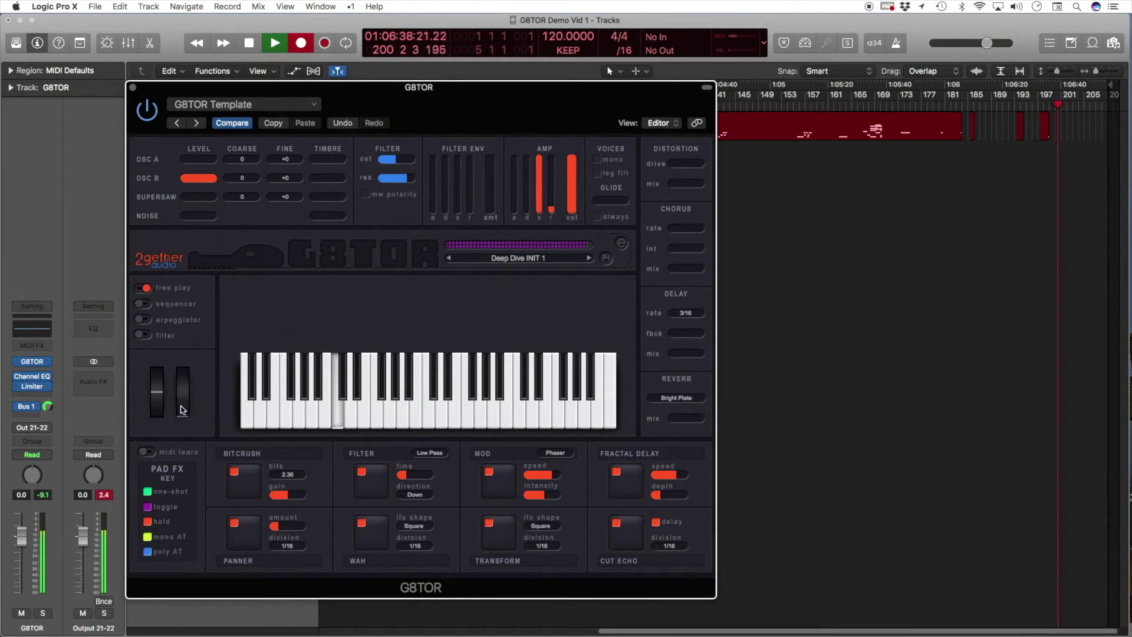
{"action": "left_click", "coordinate": [367, 194]}
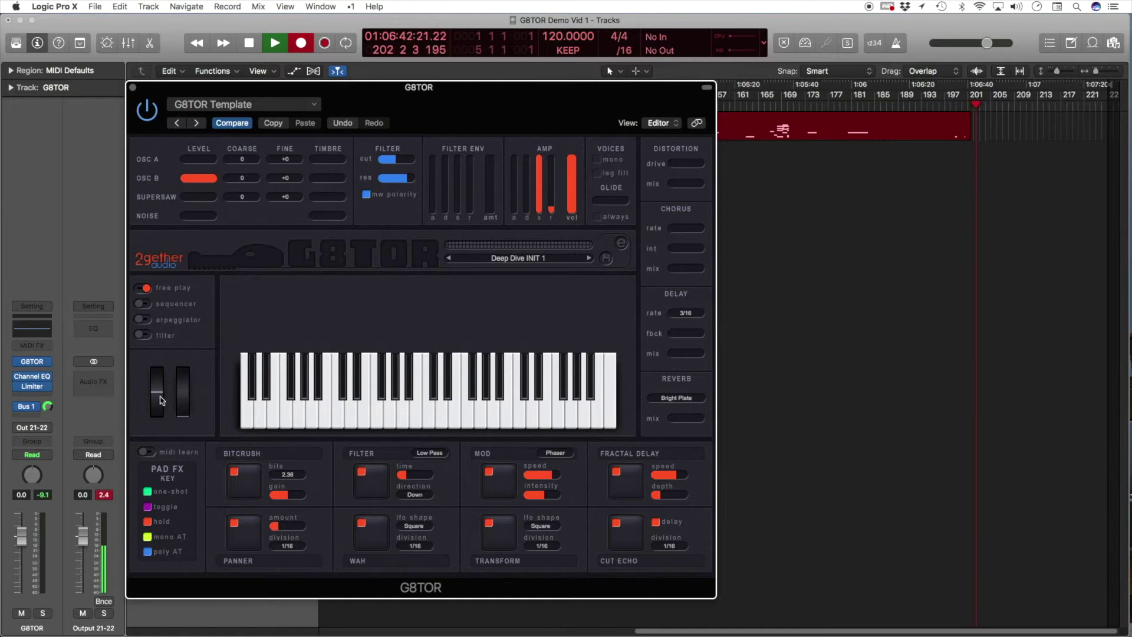
{"action": "mouse_move", "coordinate": [183, 409]}
{"action": "left_mouse_down"}
{"action": "mouse_move", "coordinate": [182, 369]}
{"action": "mouse_move", "coordinate": [181, 412]}
{"action": "left_mouse_up"}
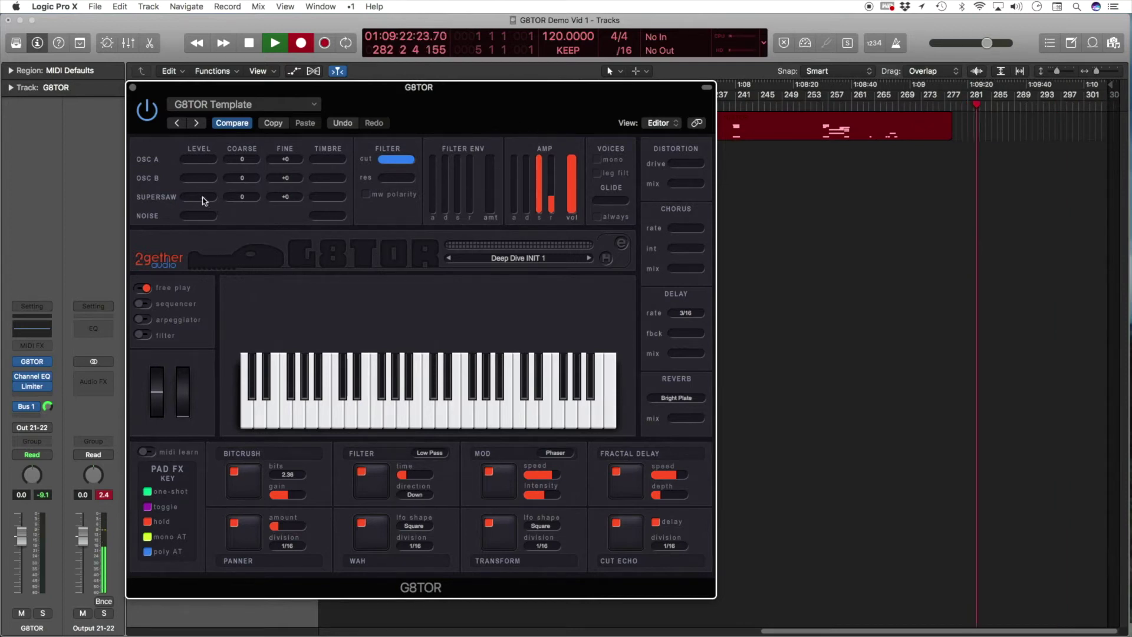
{"action": "left_click_drag", "start_coordinate": [206, 197], "coordinate": [193, 221]}
{"action": "left_click_drag", "start_coordinate": [309, 198], "coordinate": [329, 203]}
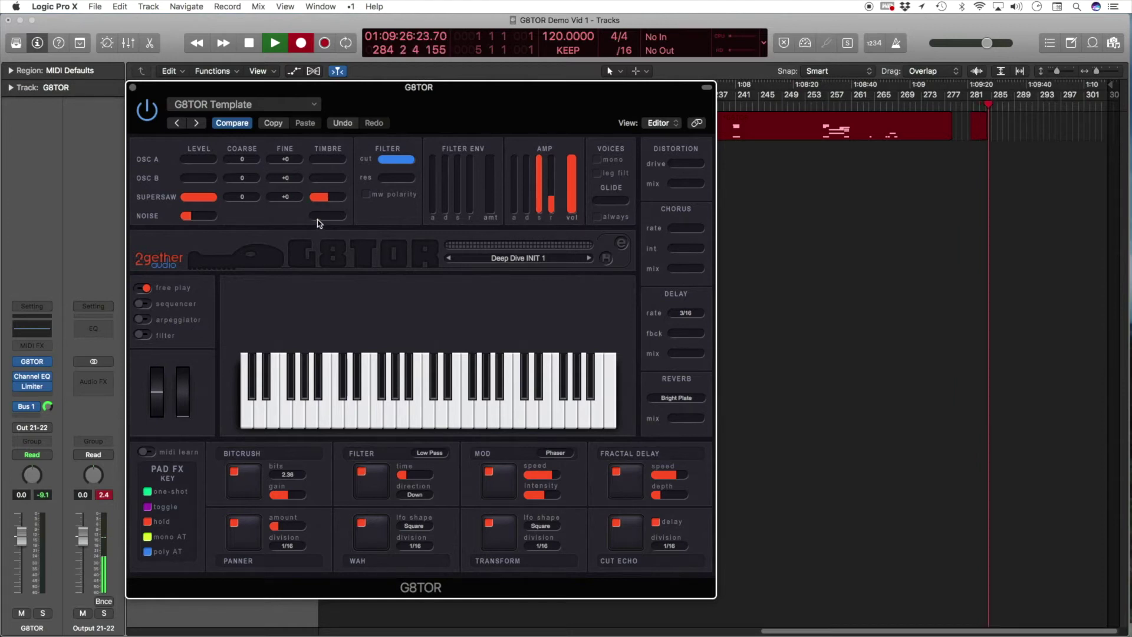
{"action": "left_click_drag", "start_coordinate": [341, 222], "coordinate": [370, 221]}
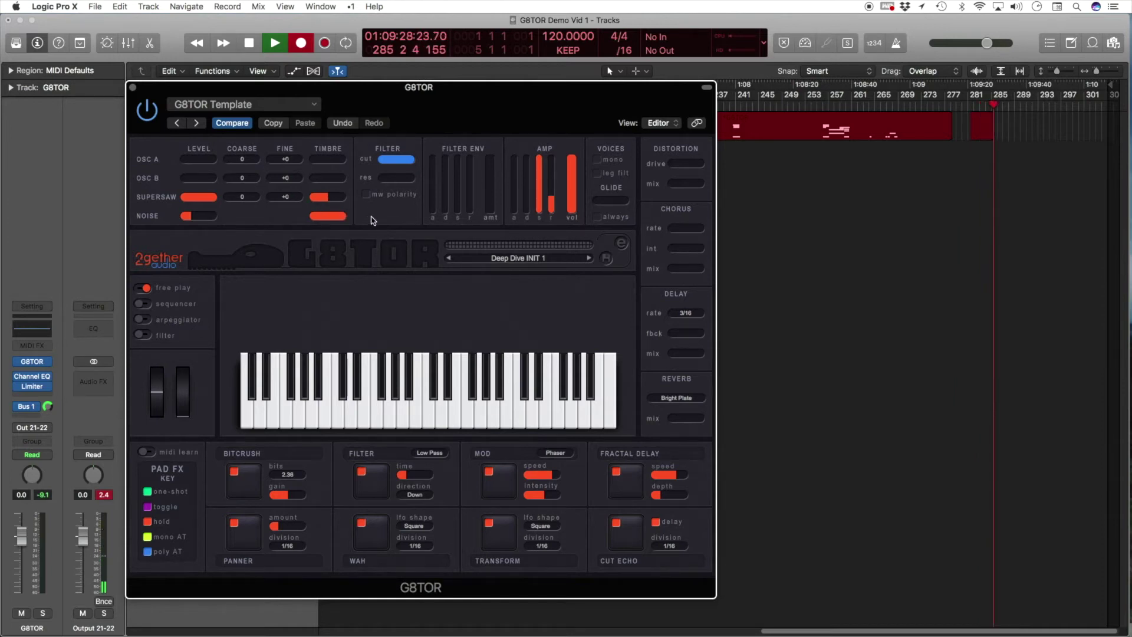
{"action": "left_click_drag", "start_coordinate": [514, 212], "coordinate": [517, 182]}
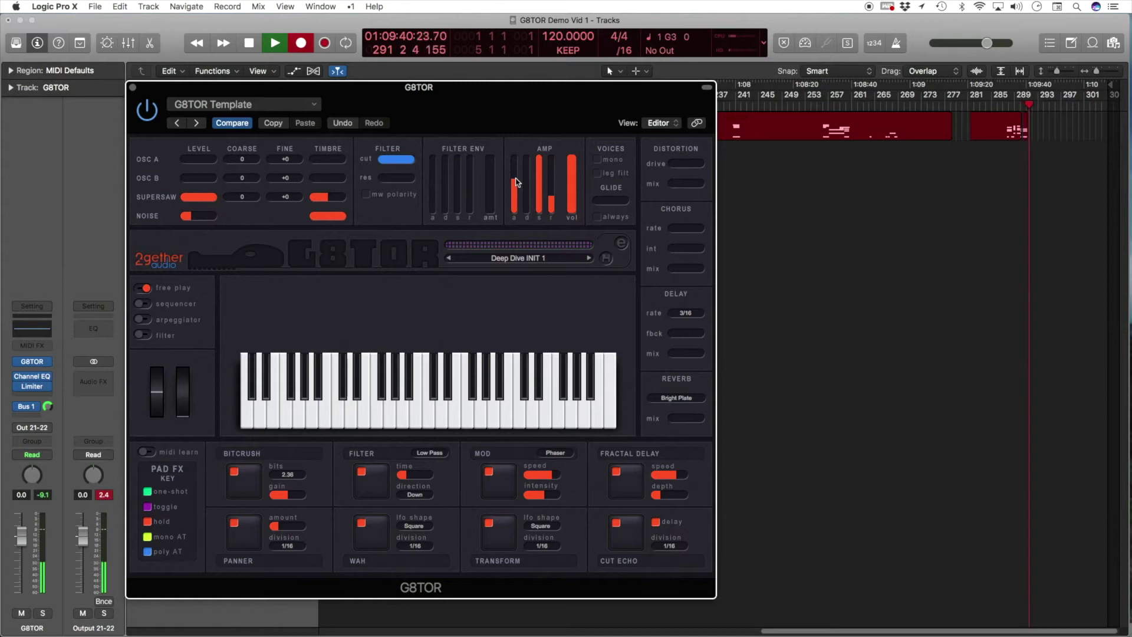
{"action": "left_click_drag", "start_coordinate": [516, 182], "coordinate": [525, 241]}
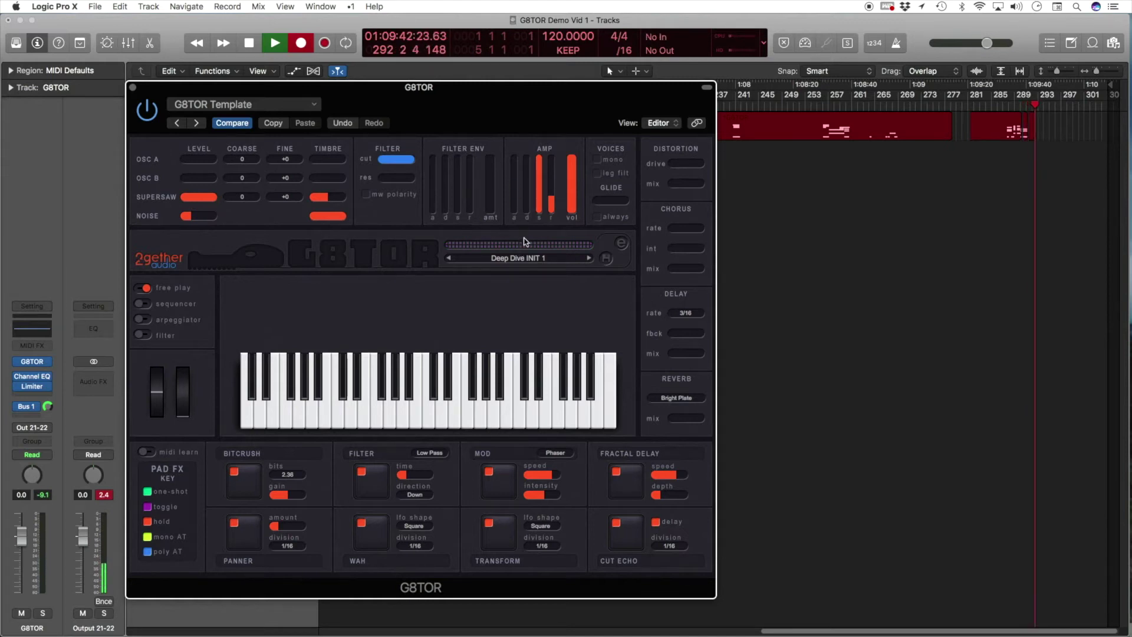
{"action": "mouse_move", "coordinate": [571, 160]}
{"action": "left_mouse_down"}
{"action": "mouse_move", "coordinate": [574, 219]}
{"action": "mouse_move", "coordinate": [578, 163]}
{"action": "left_mouse_up"}
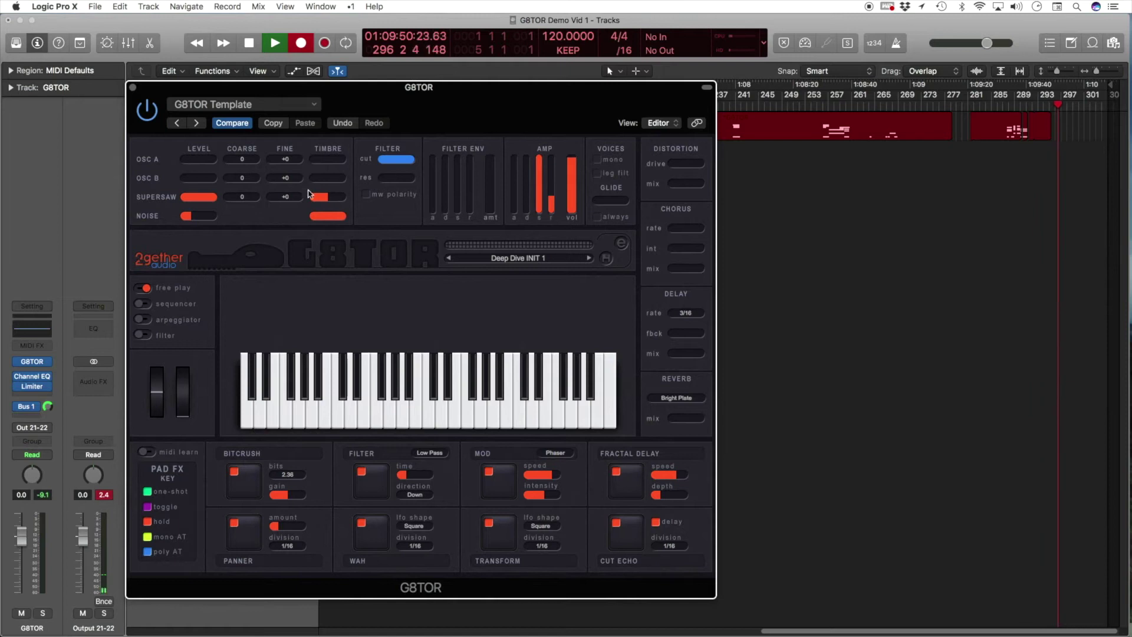
Step: Zero superSaw and noise, cut the filter to about a third, add resonance and raise the envelope amount
{"action": "left_click_drag", "start_coordinate": [212, 198], "coordinate": [235, 181]}
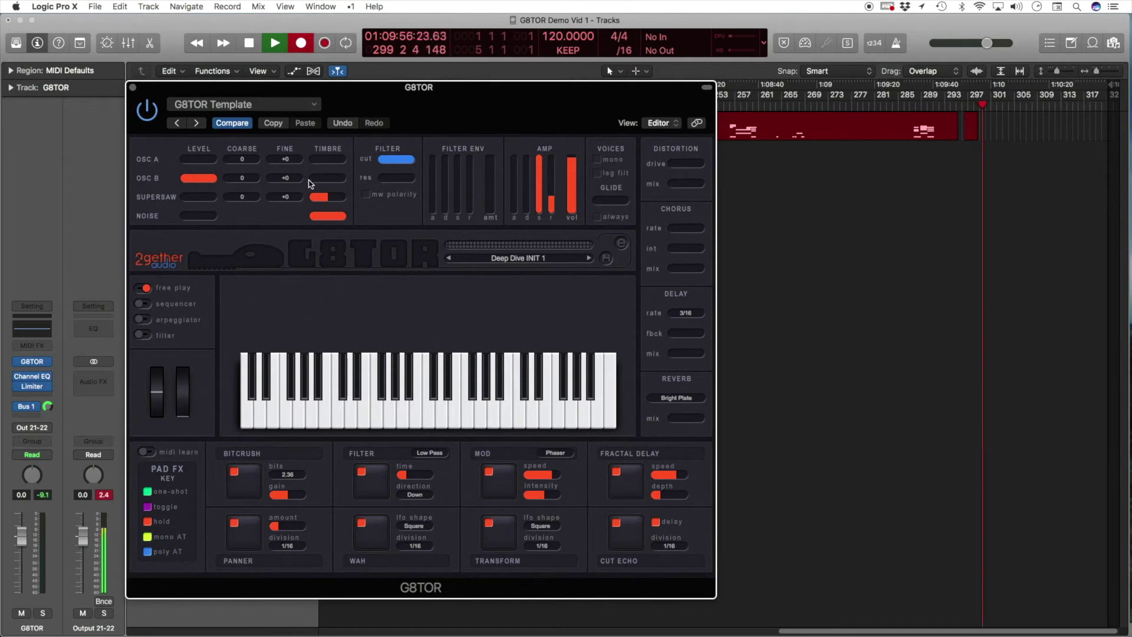
{"action": "left_click_drag", "start_coordinate": [413, 166], "coordinate": [394, 164]}
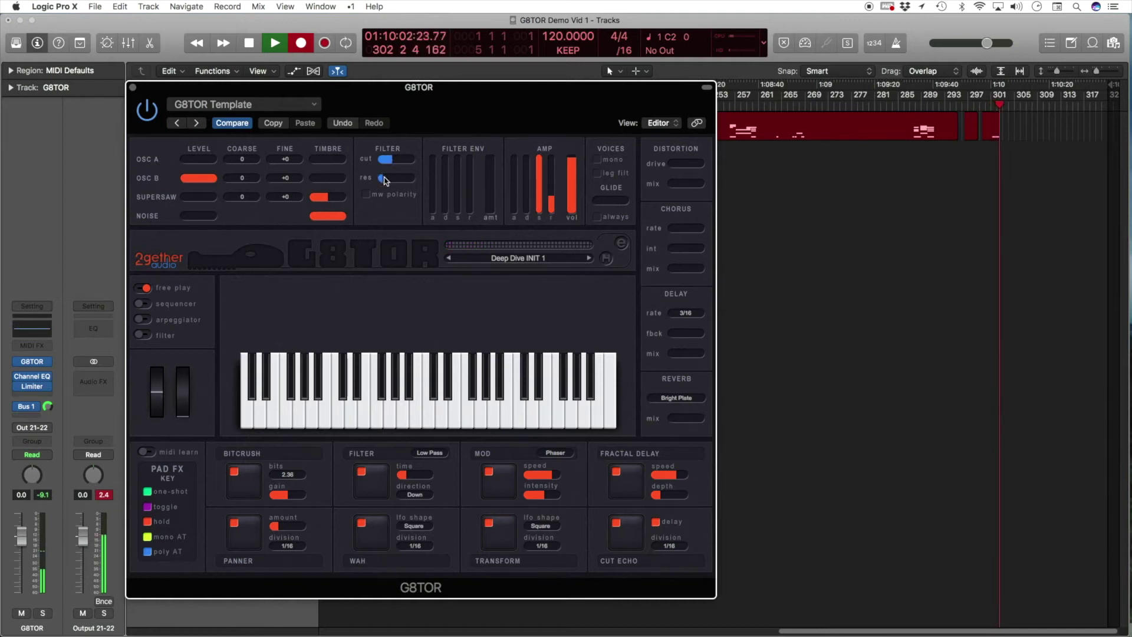
{"action": "mouse_move", "coordinate": [394, 178]}
{"action": "left_mouse_down"}
{"action": "mouse_move", "coordinate": [411, 182]}
{"action": "mouse_move", "coordinate": [401, 182]}
{"action": "left_mouse_up"}
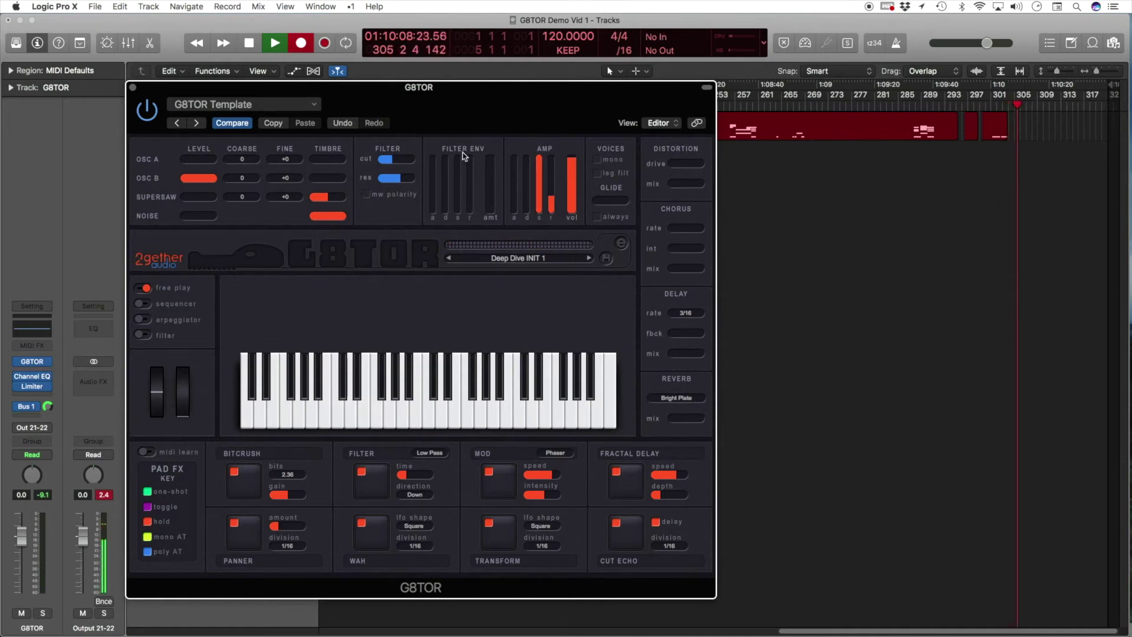
{"action": "left_click_drag", "start_coordinate": [483, 205], "coordinate": [469, 183]}
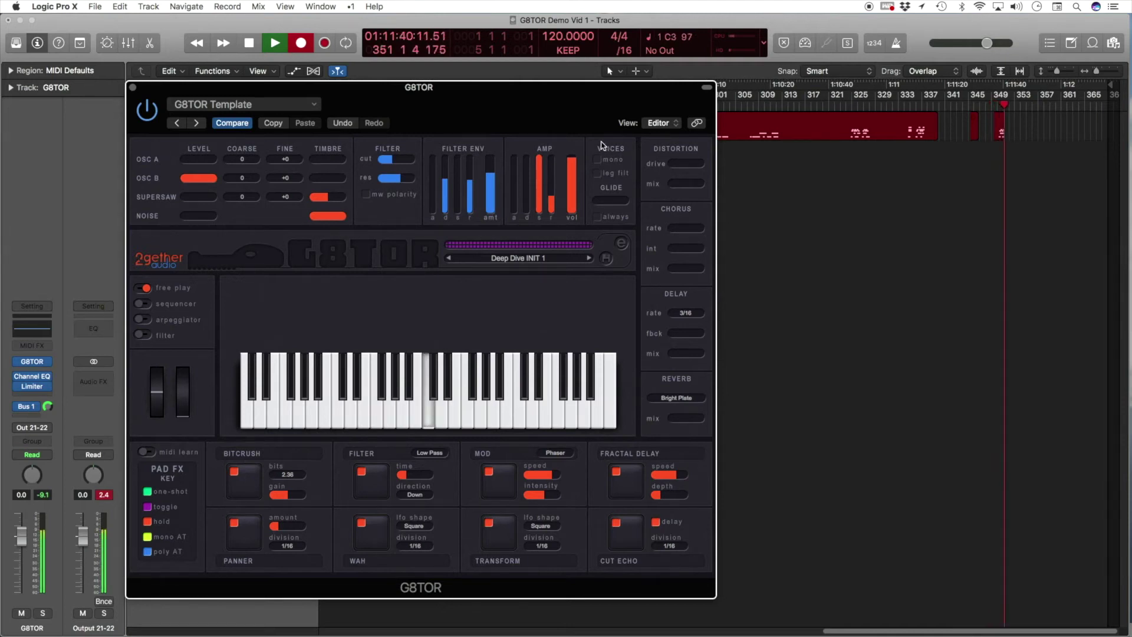
Step: Turn on mono and legato filter triggering in the VOICES section
{"action": "left_click", "coordinate": [600, 161]}
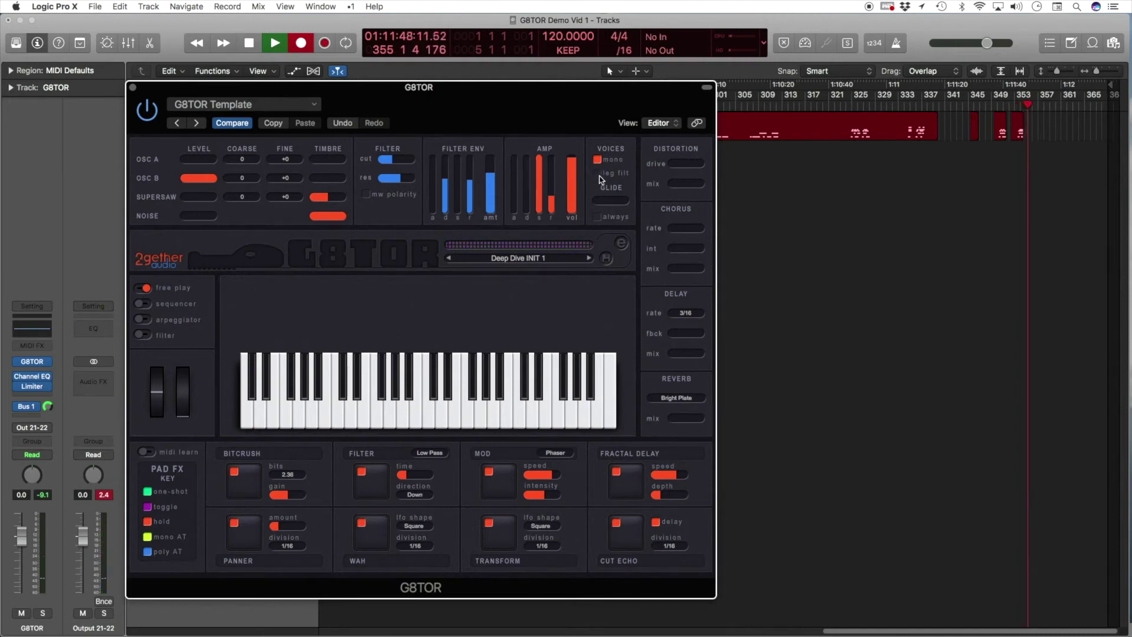
{"action": "left_click", "coordinate": [597, 174]}
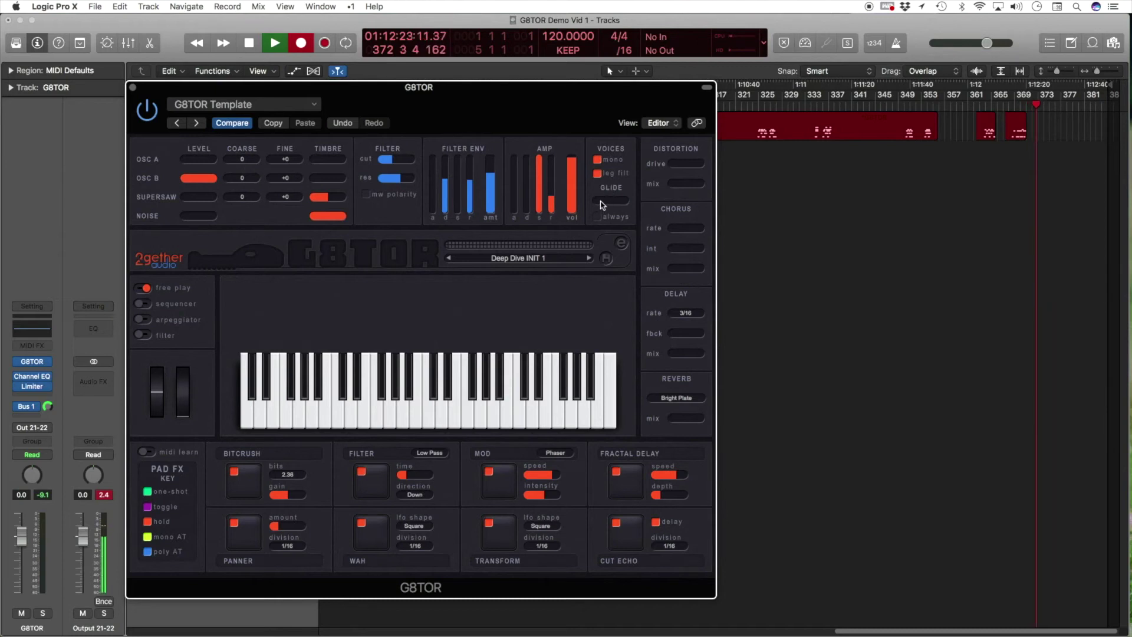
Step: Raise the glide to a moderate amount and tick the 'always' glide option
{"action": "left_click_drag", "start_coordinate": [601, 204], "coordinate": [616, 205]}
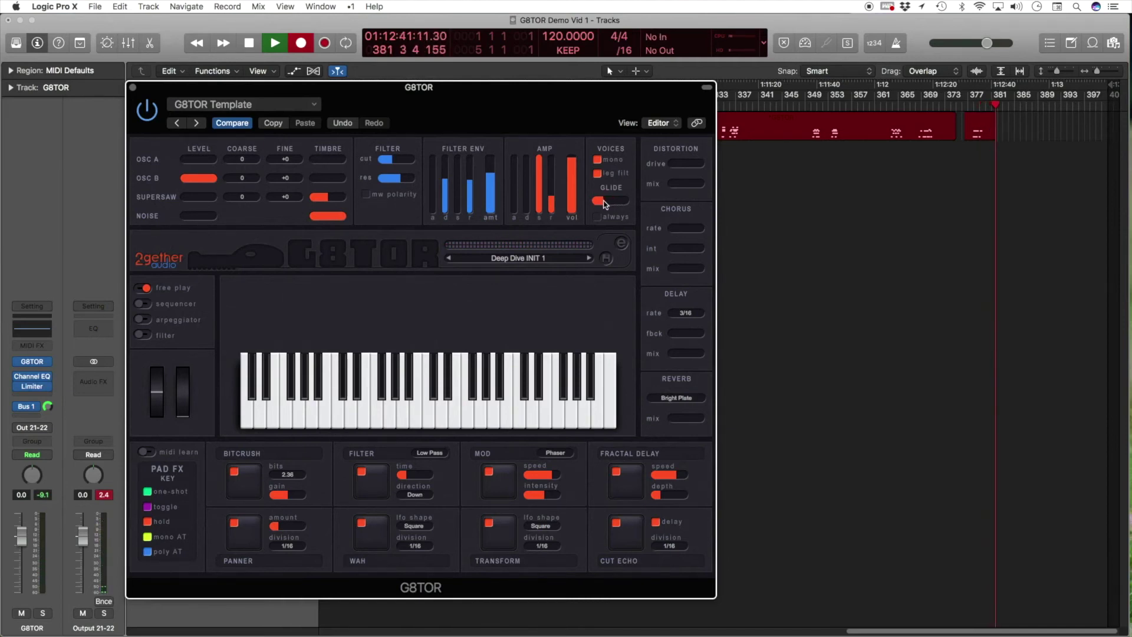
{"action": "left_click", "coordinate": [599, 216]}
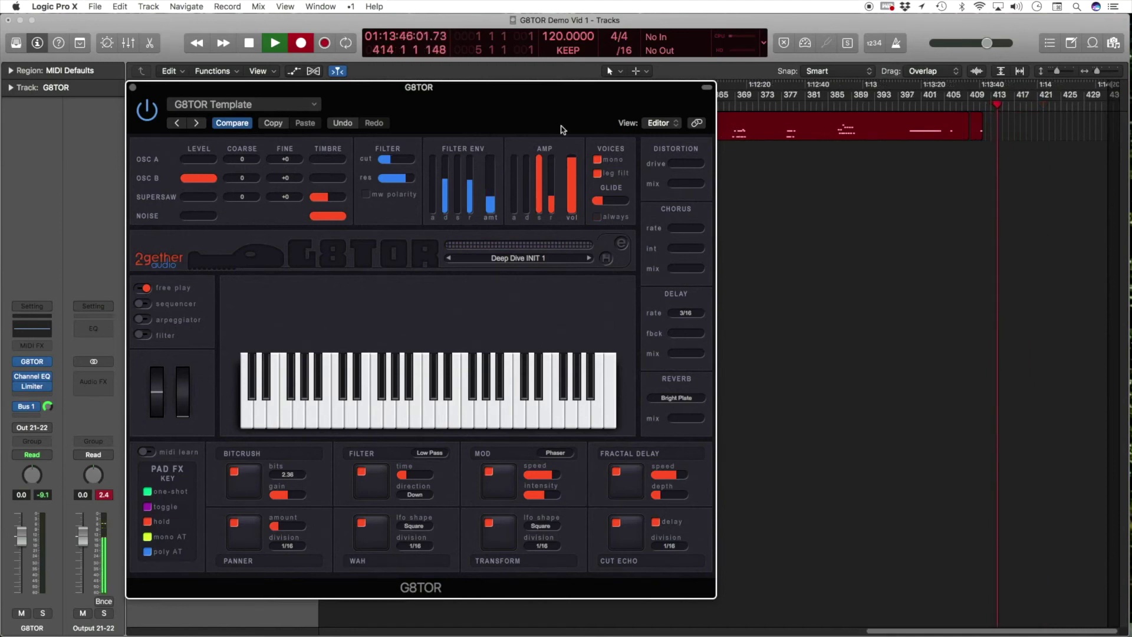
Step: Switch to the step sequencer and raise the distortion mix and drive
{"action": "left_click", "coordinate": [143, 304]}
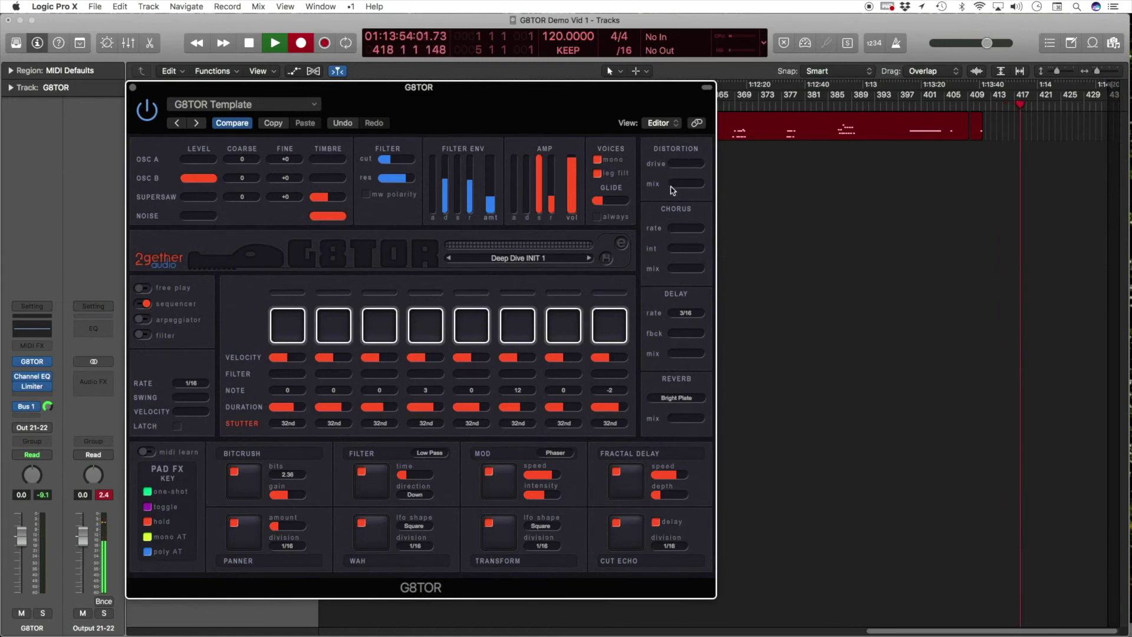
{"action": "mouse_move", "coordinate": [671, 184]}
{"action": "left_mouse_down"}
{"action": "mouse_move", "coordinate": [689, 185]}
{"action": "mouse_move", "coordinate": [679, 167]}
{"action": "mouse_move", "coordinate": [692, 167]}
{"action": "mouse_move", "coordinate": [675, 168]}
{"action": "left_mouse_up"}
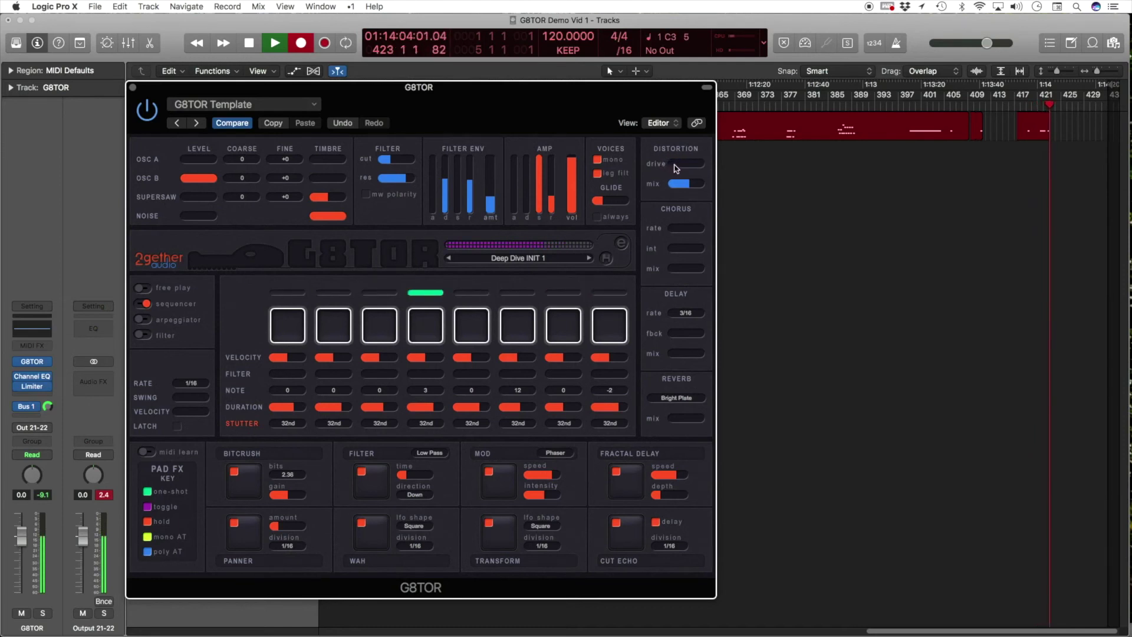
{"action": "left_click_drag", "start_coordinate": [673, 165], "coordinate": [689, 166]}
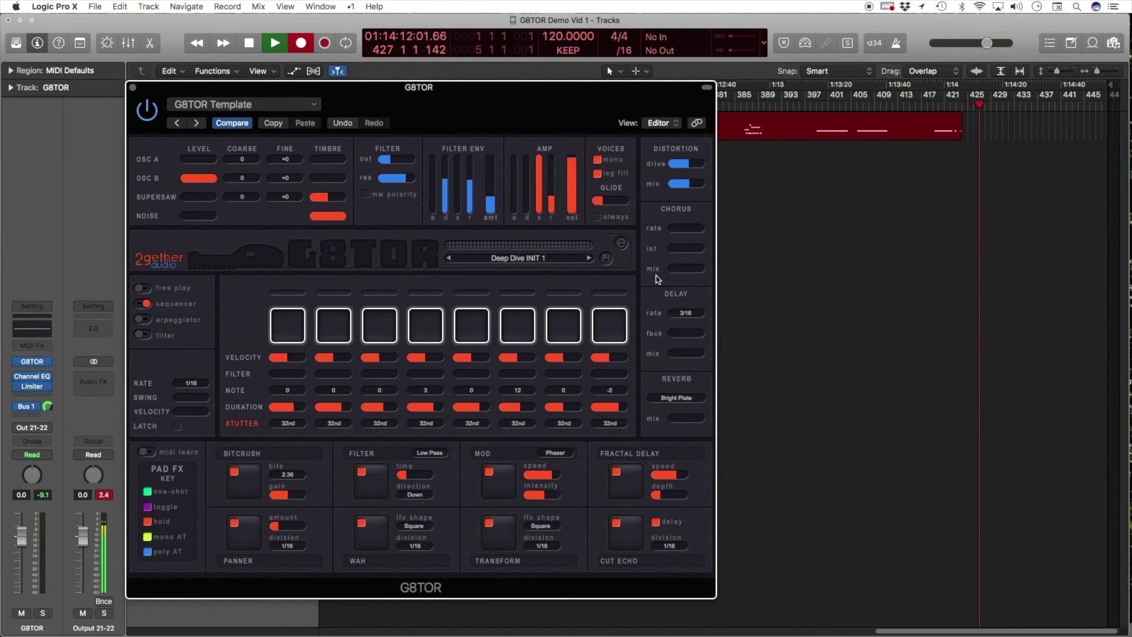
Step: Turn up the chorus mix, rate and intensity
{"action": "left_click_drag", "start_coordinate": [671, 266], "coordinate": [693, 270]}
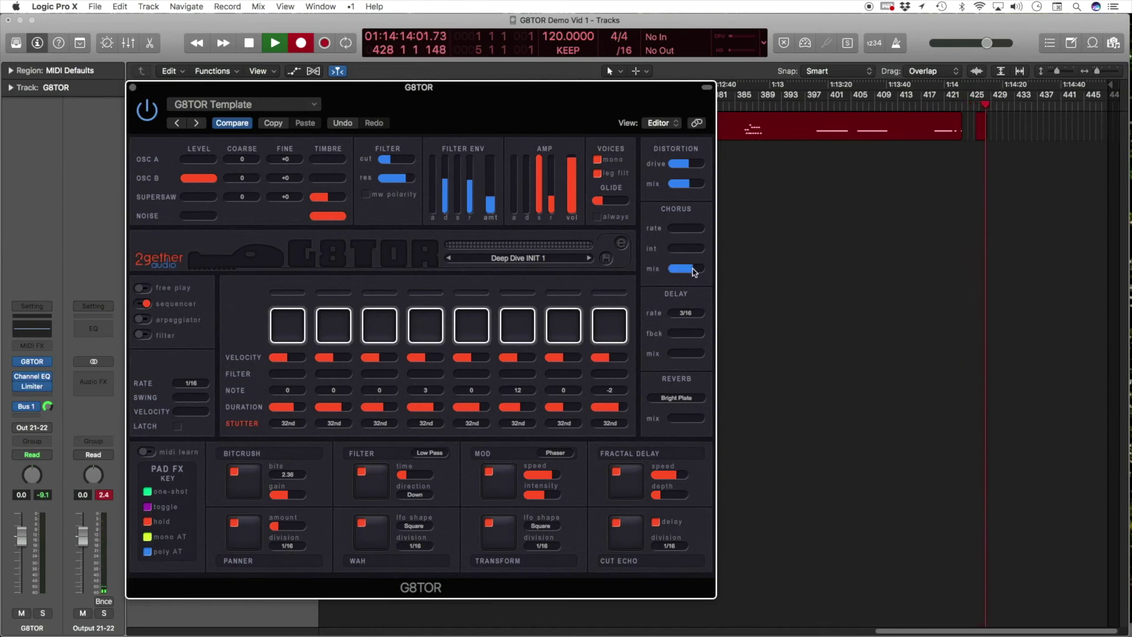
{"action": "left_click_drag", "start_coordinate": [684, 229], "coordinate": [695, 235]}
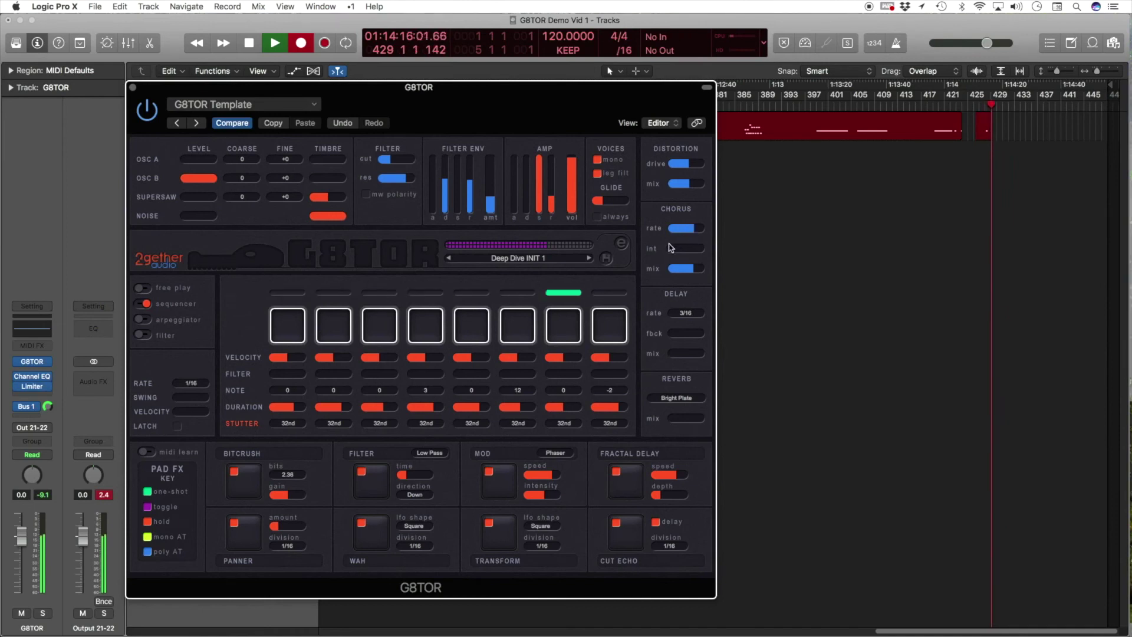
{"action": "left_click", "coordinate": [673, 249]}
{"action": "left_click_drag", "start_coordinate": [675, 252], "coordinate": [687, 253]}
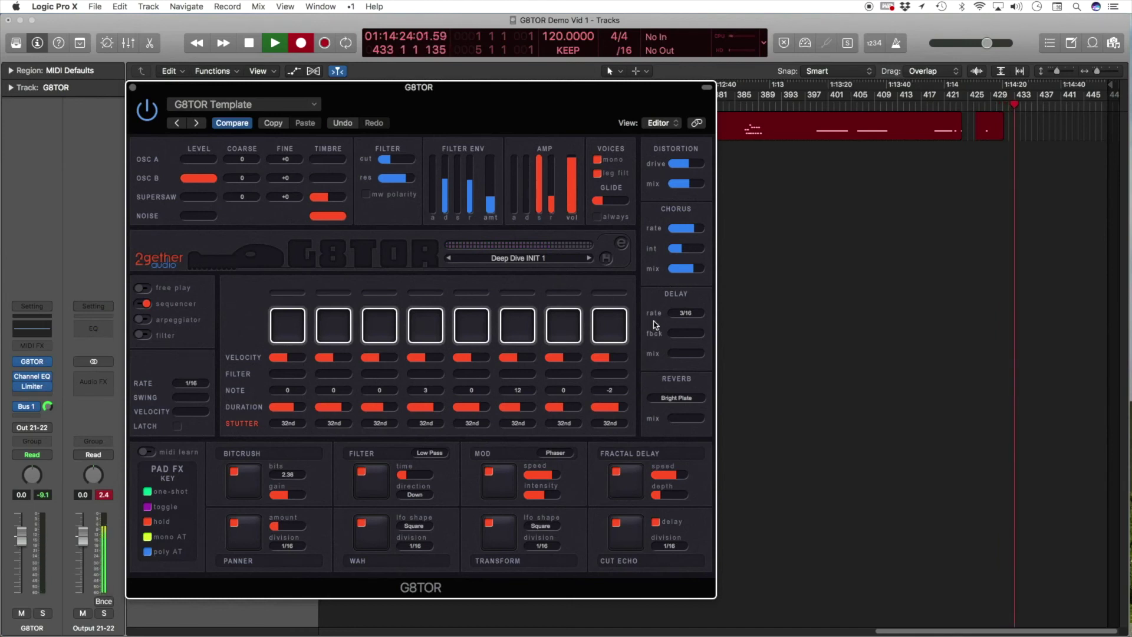
Step: Keep the delay rate at 3/16, add some feedback, and set a low delay mix
{"action": "left_click", "coordinate": [687, 312]}
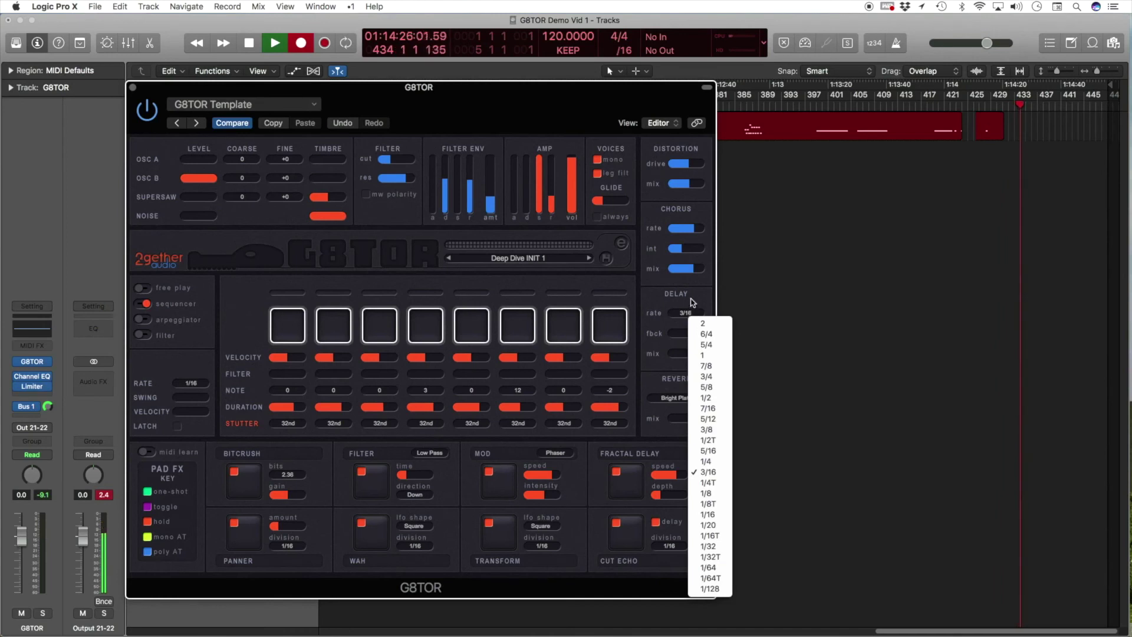
{"action": "left_click", "coordinate": [691, 303]}
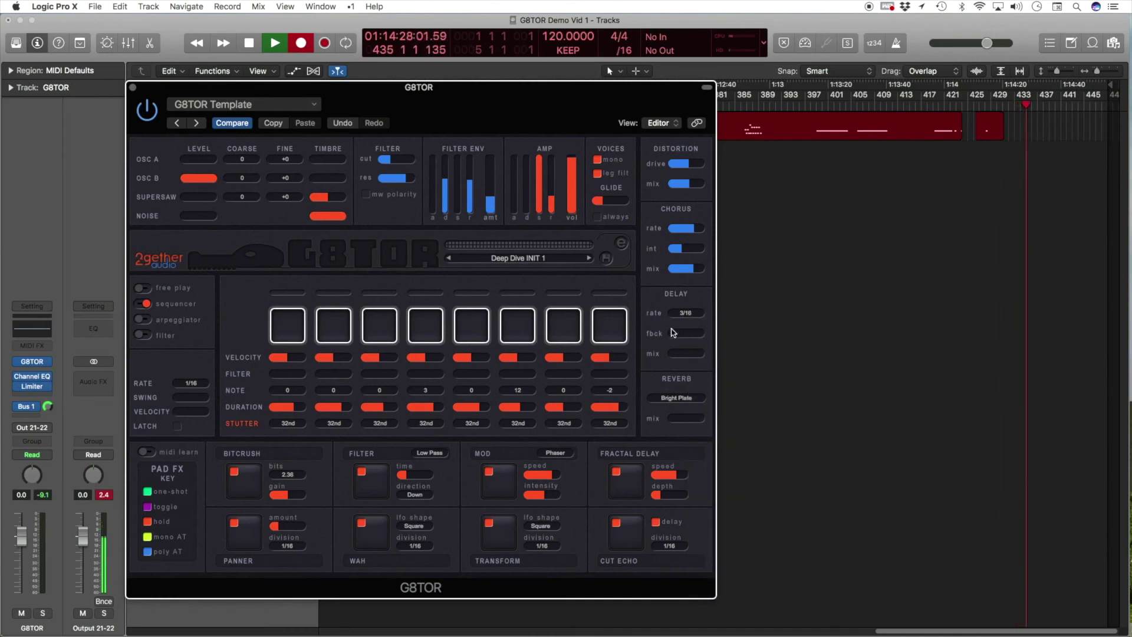
{"action": "left_click_drag", "start_coordinate": [670, 334], "coordinate": [676, 354]}
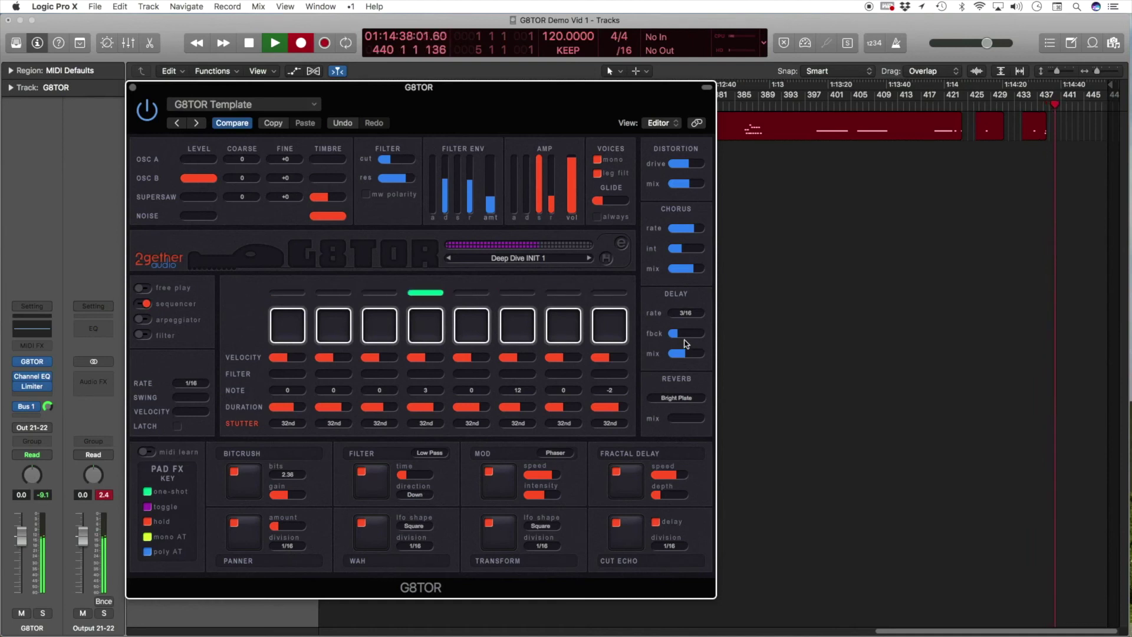
{"action": "left_click_drag", "start_coordinate": [684, 348], "coordinate": [675, 359]}
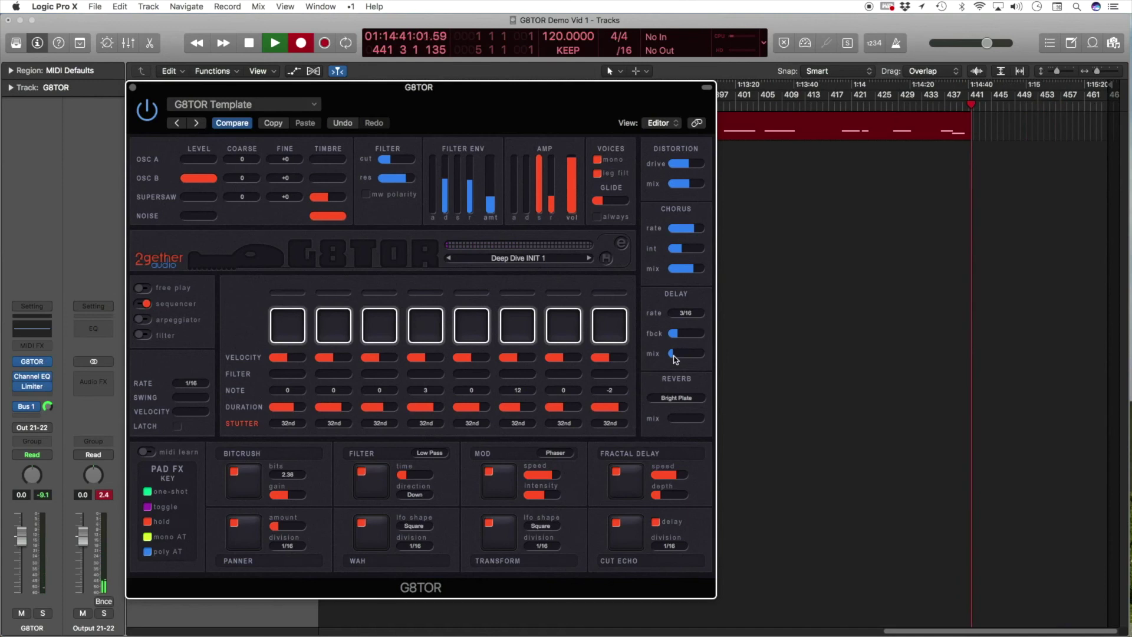
Step: Pick Large Hall from the reverb type list
{"action": "left_click", "coordinate": [686, 399]}
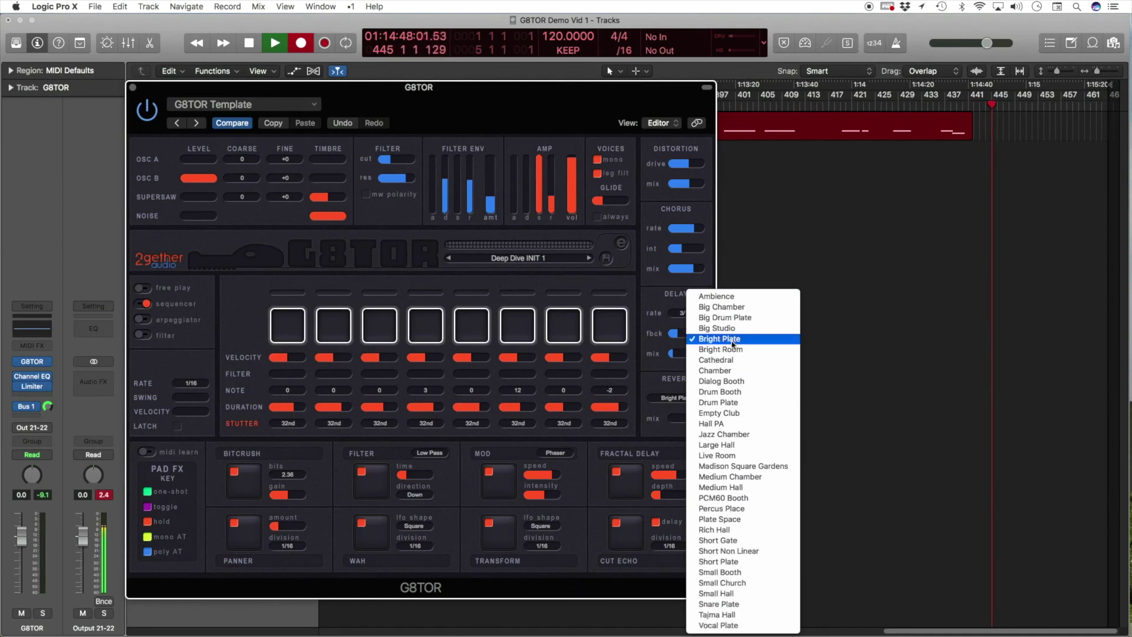
{"action": "left_click", "coordinate": [732, 340]}
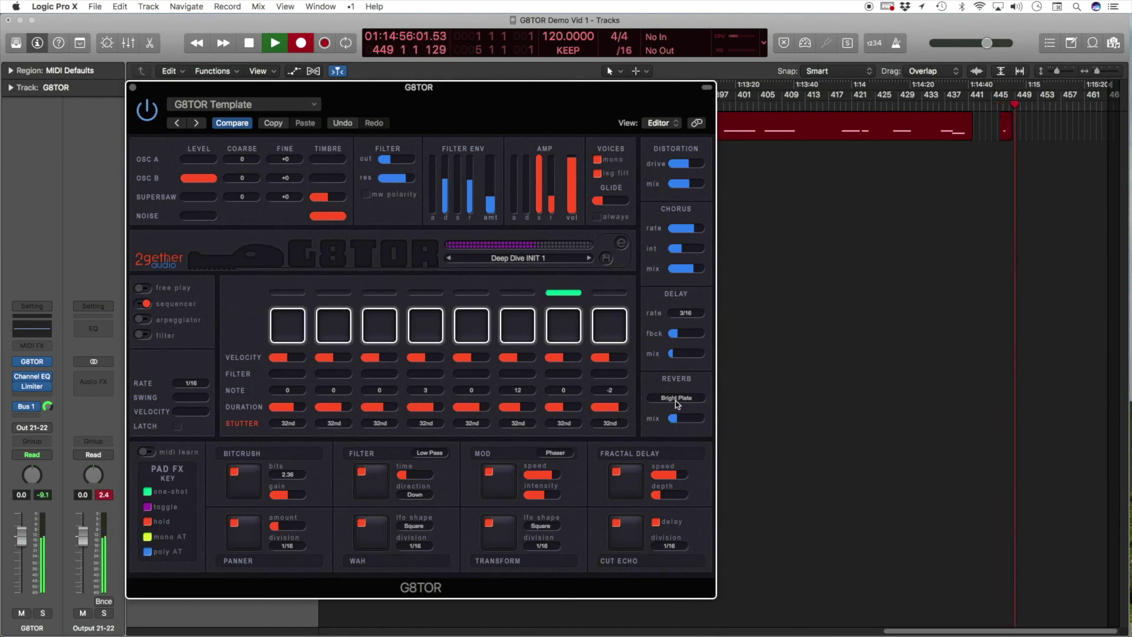
{"action": "left_click", "coordinate": [676, 400]}
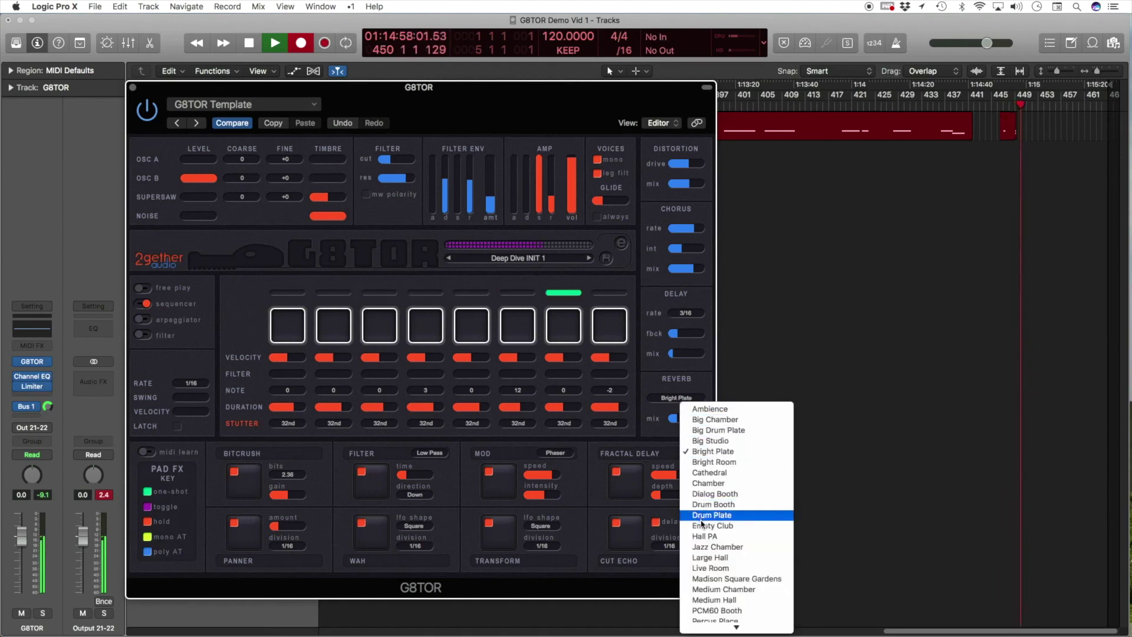
{"action": "left_click", "coordinate": [711, 557]}
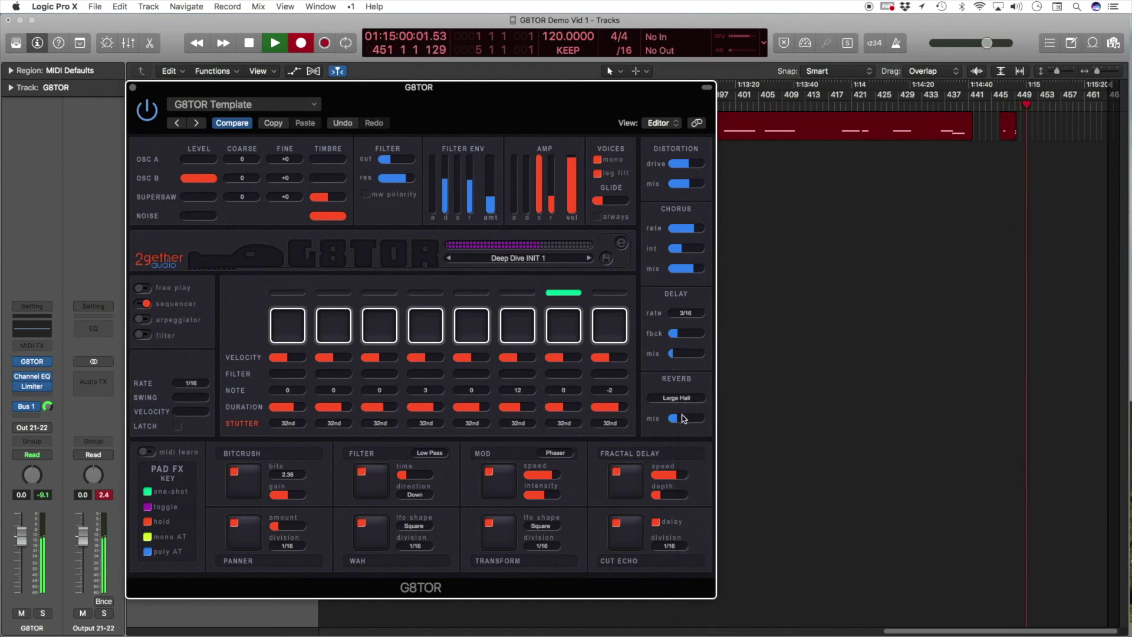